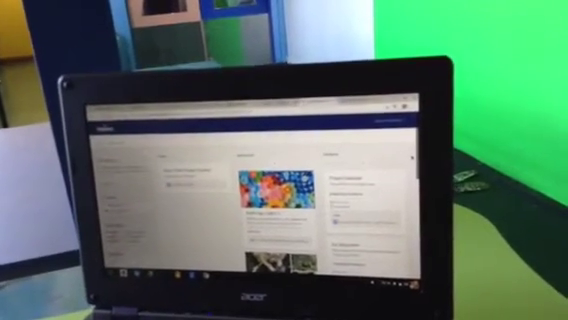
pyautogui.scroll(-3, 250, 190)
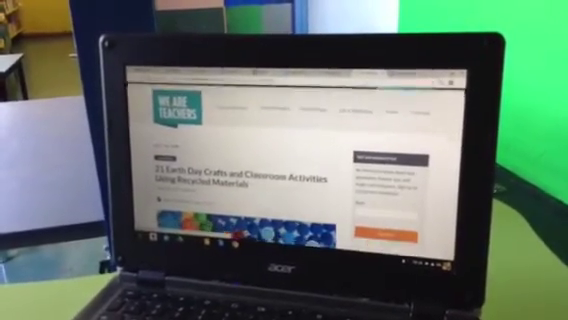
pyautogui.scroll(-5, 290, 170)
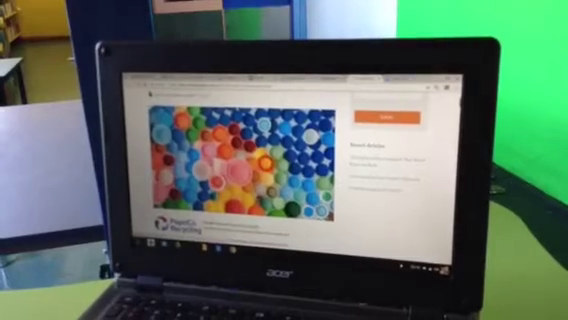
pyautogui.scroll(-5, 290, 170)
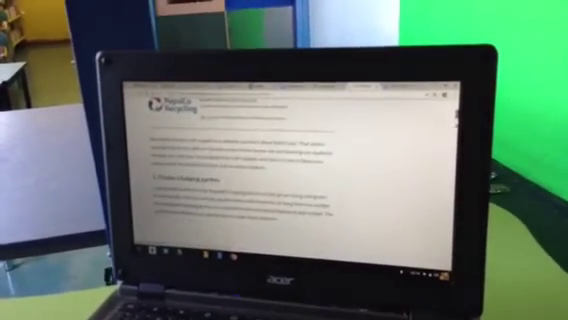